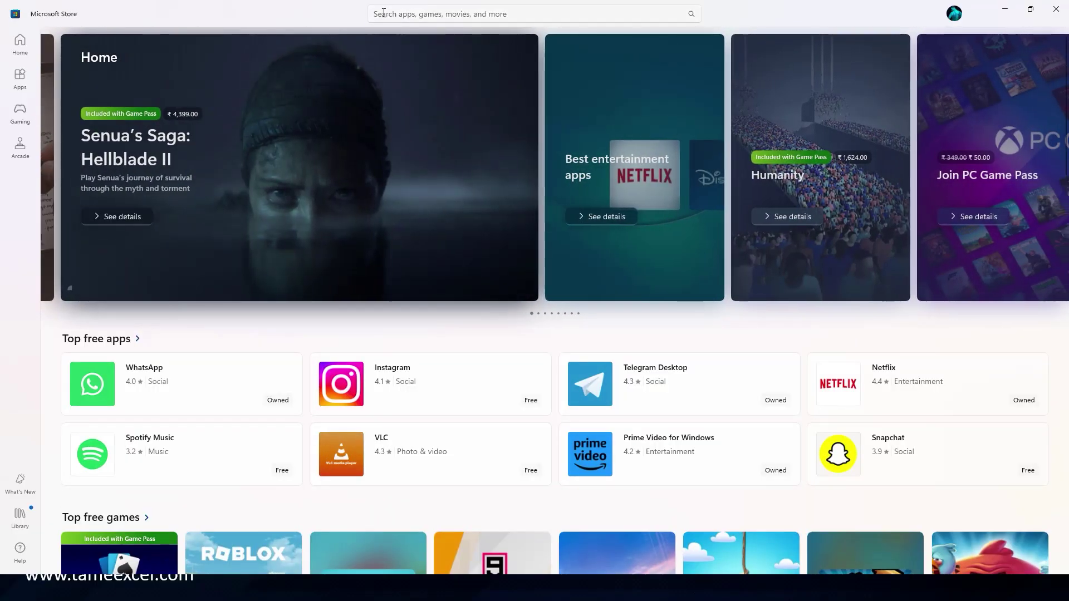
# - Search the Store for 'power' and install Power BI Desktop from its product page
pyautogui.click(383, 13)
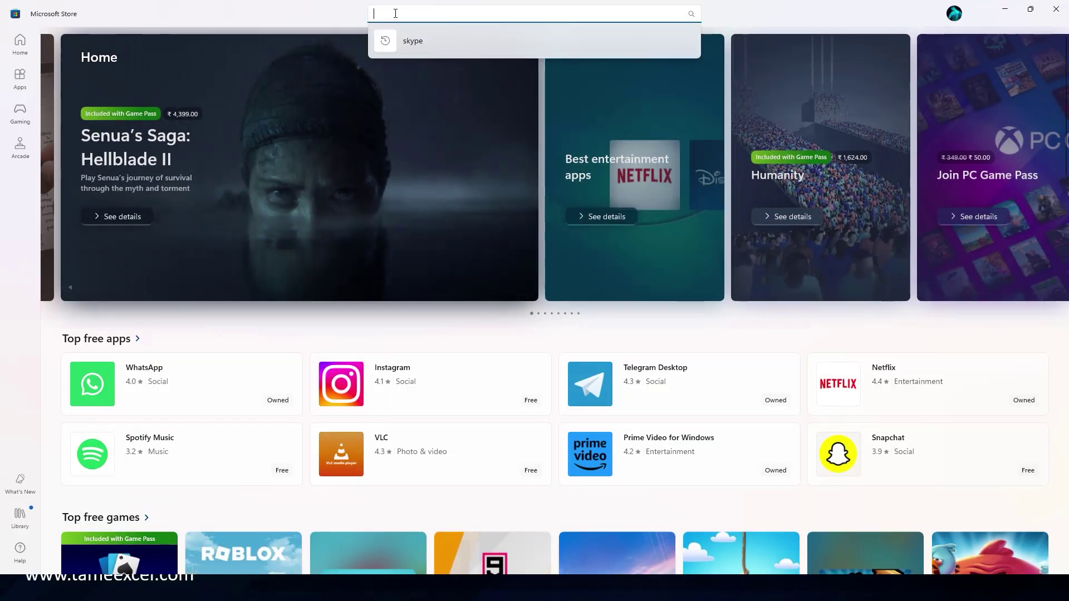
pyautogui.write('power')
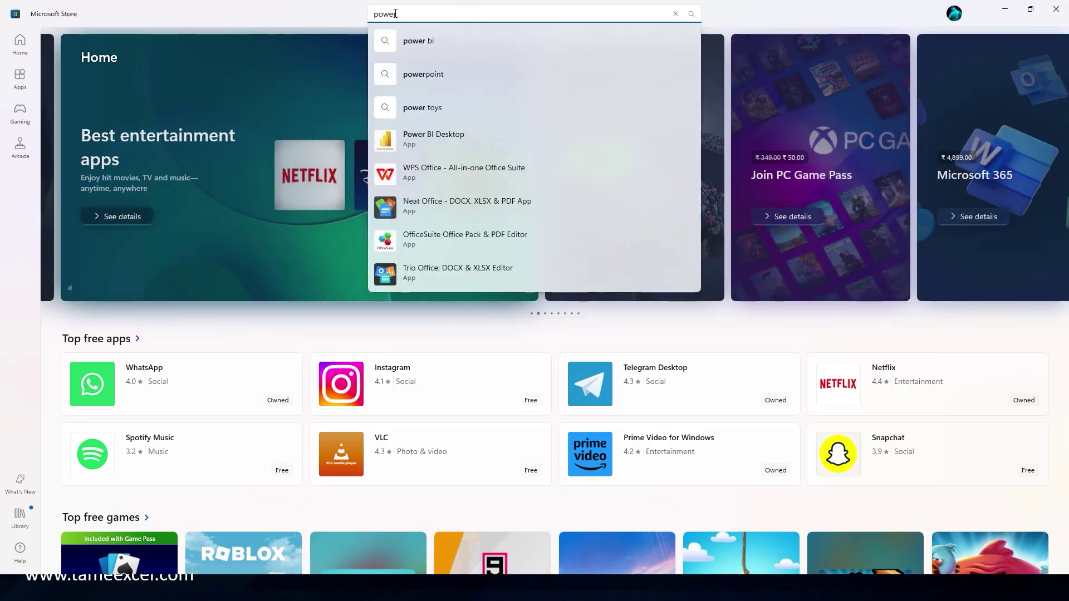
pyautogui.click(447, 135)
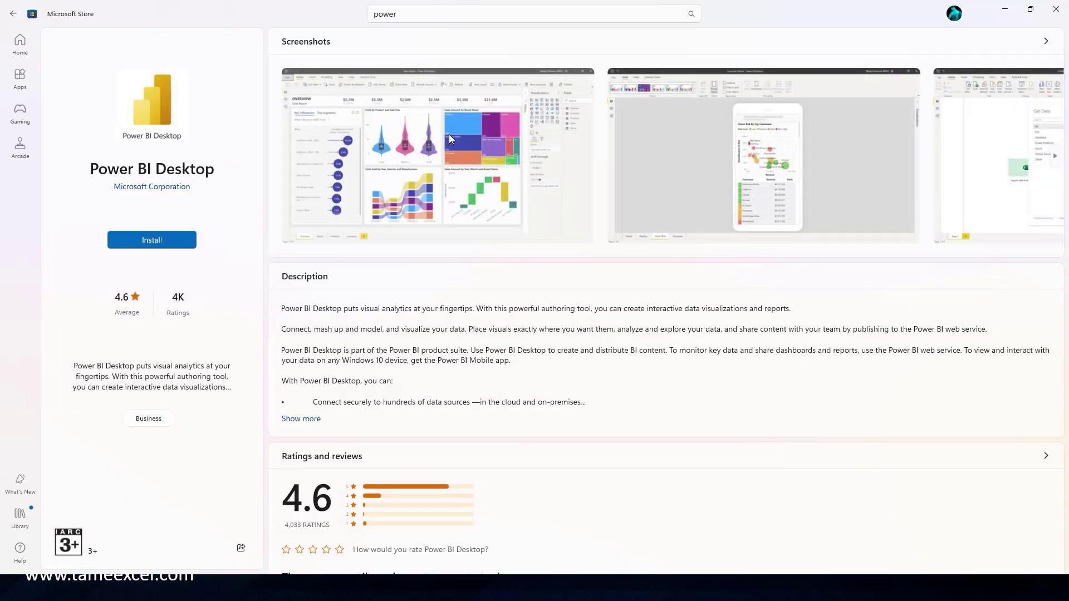
pyautogui.click(145, 240)
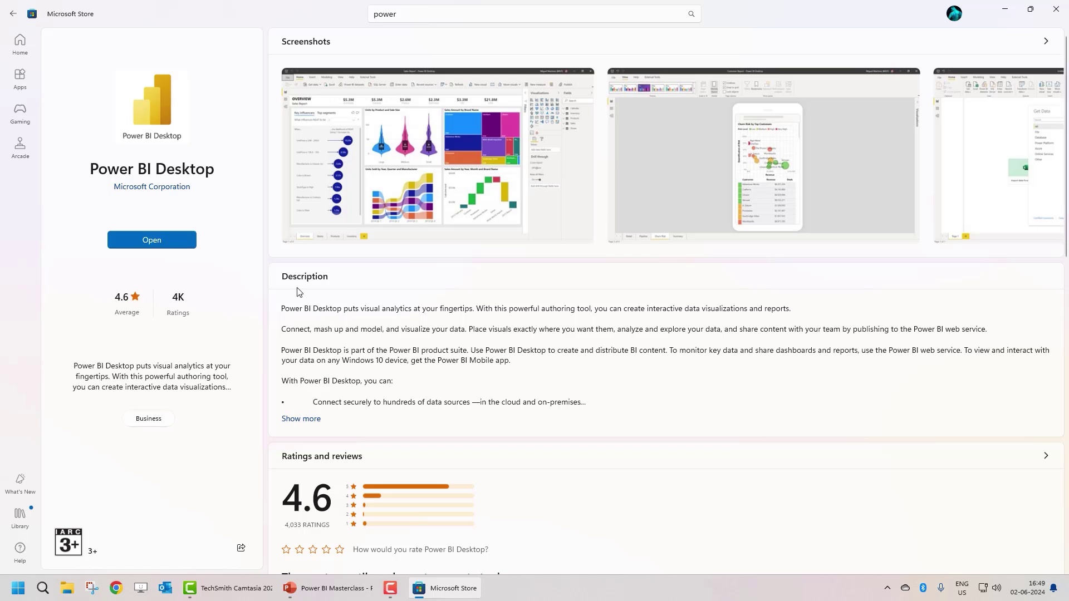
# - Launch the installed Power BI Desktop and dismiss its start screen to reach the blank report
pyautogui.click(171, 243)
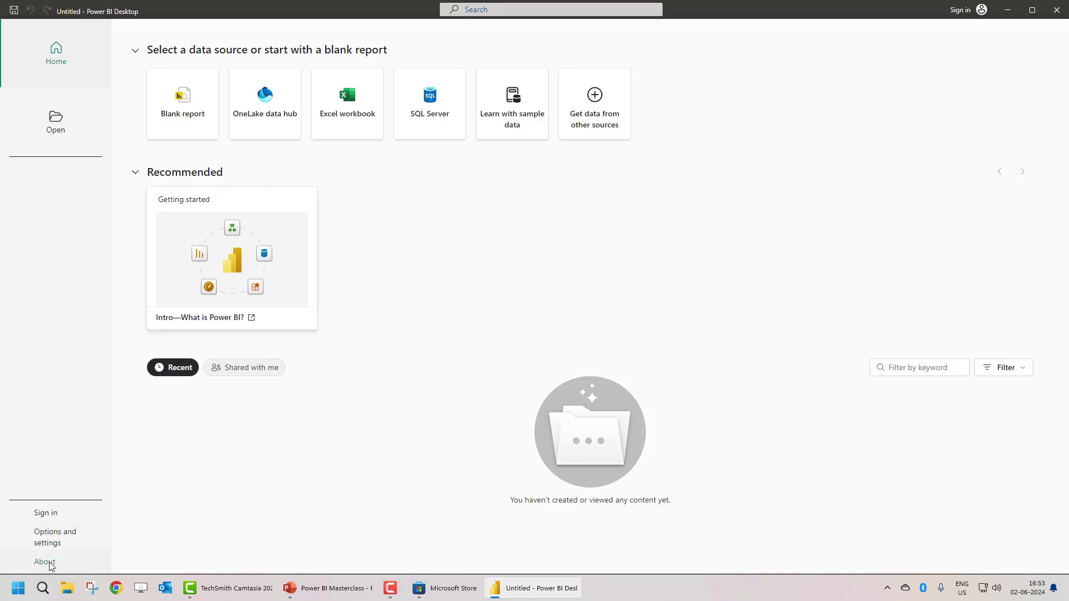
pyautogui.press('Escape')
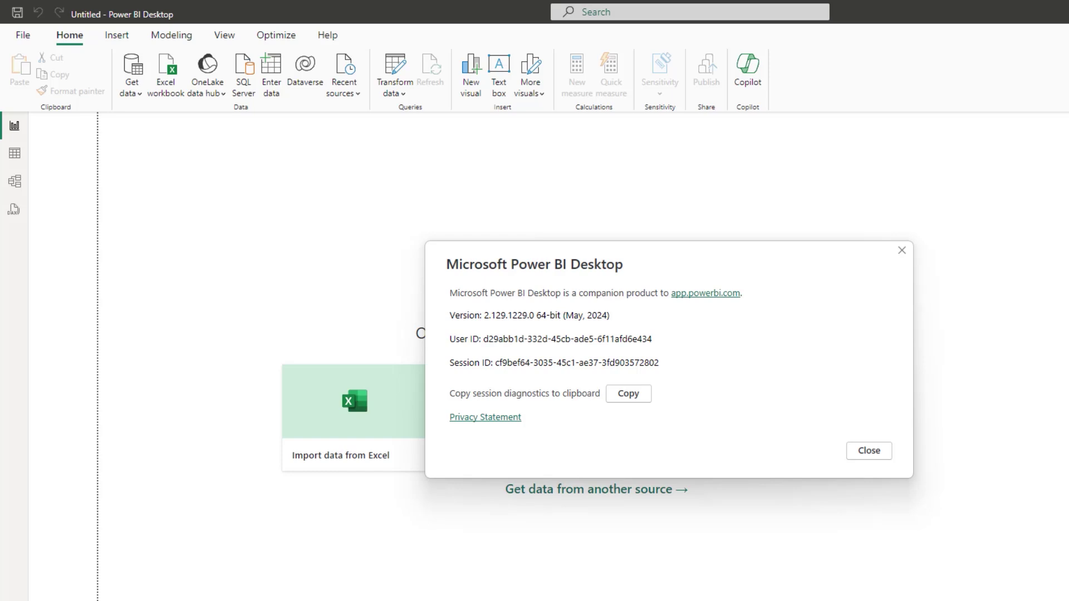
# - Close the About dialog and pick the Access database connector from Get data
pyautogui.click(863, 456)
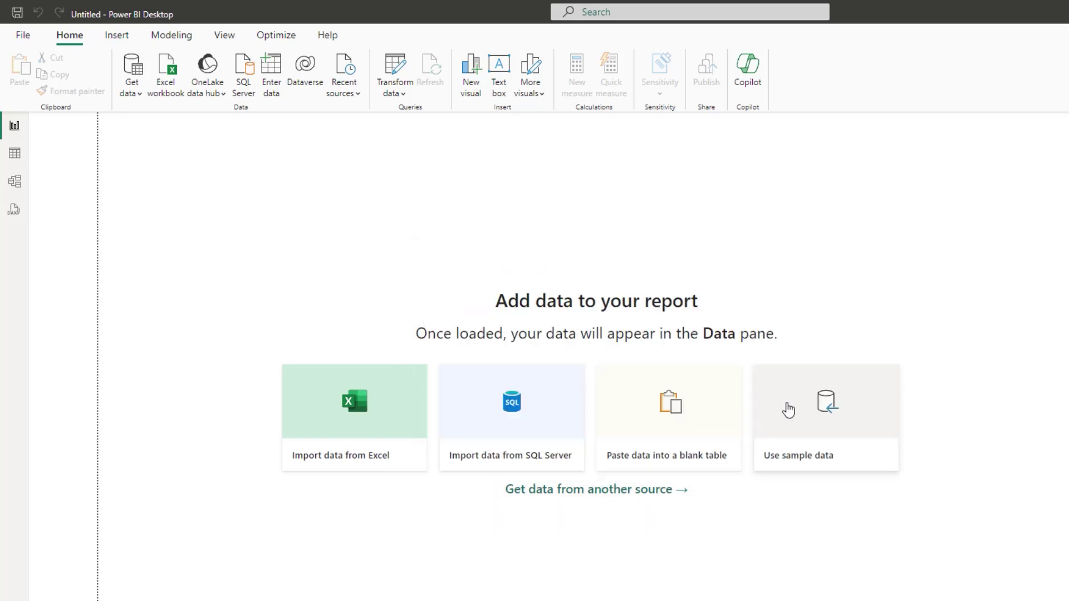
pyautogui.click(132, 65)
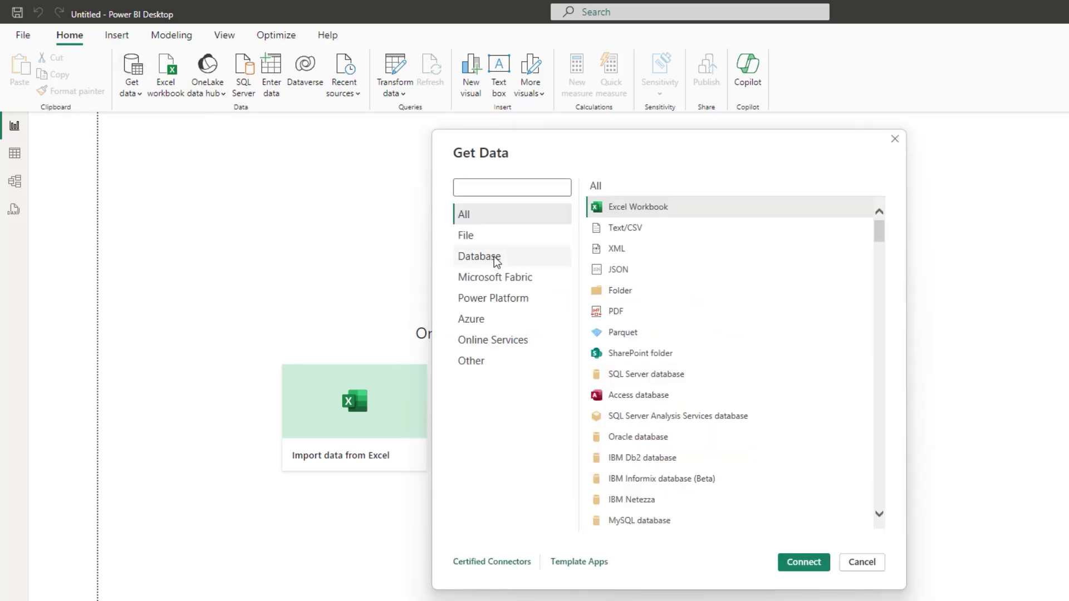
pyautogui.click(677, 396)
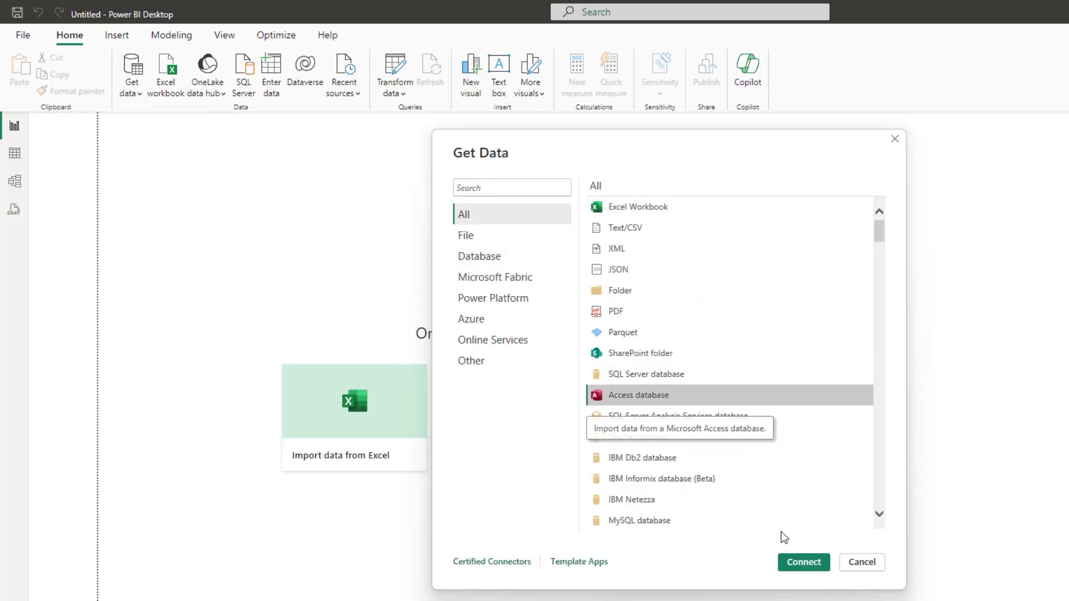
pyautogui.click(802, 562)
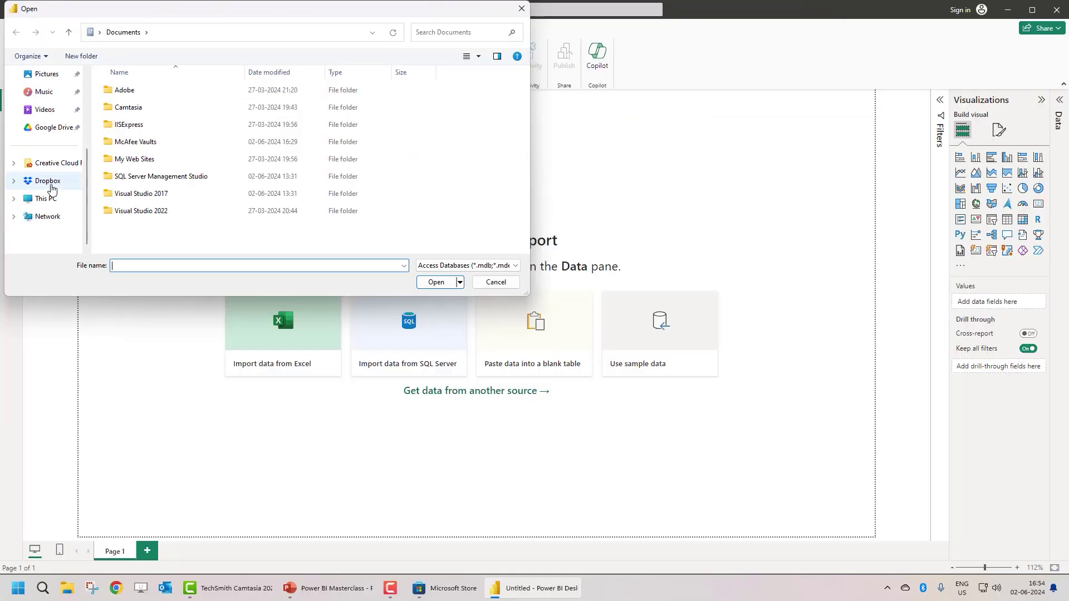
# - Open Buyer.accdb from Dropbox\SourceData\Dataset, then dismiss the 'Unable to connect' error
pyautogui.click(48, 181)
pyautogui.scroll(-3, 146, 141)
pyautogui.doubleClick(146, 141)
pyautogui.doubleClick(112, 90)
pyautogui.doubleClick(112, 90)
pyautogui.click(112, 90)
pyautogui.click(436, 282)
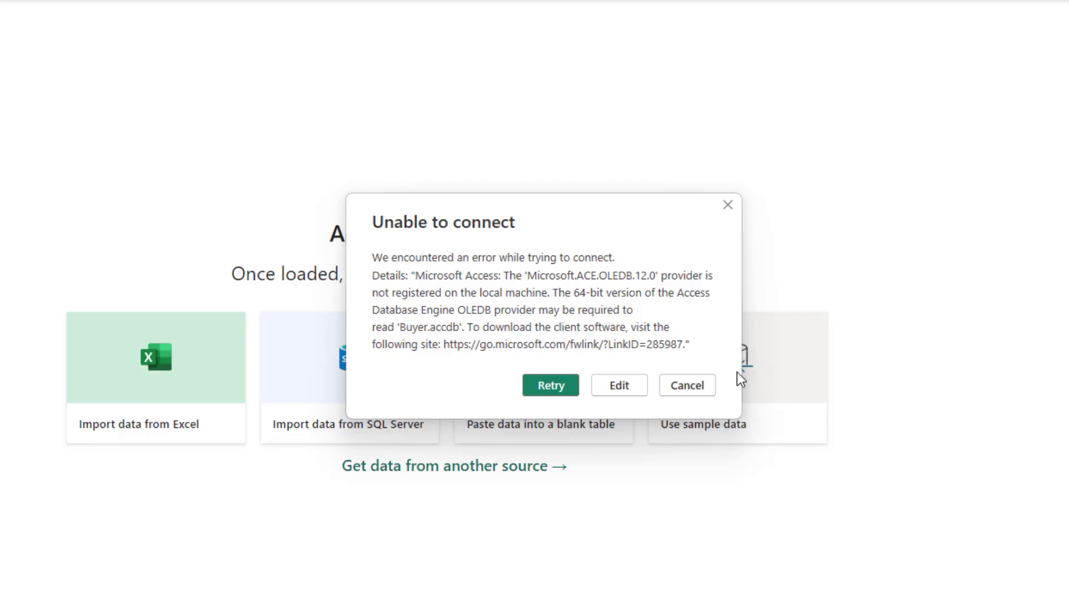
pyautogui.click(668, 384)
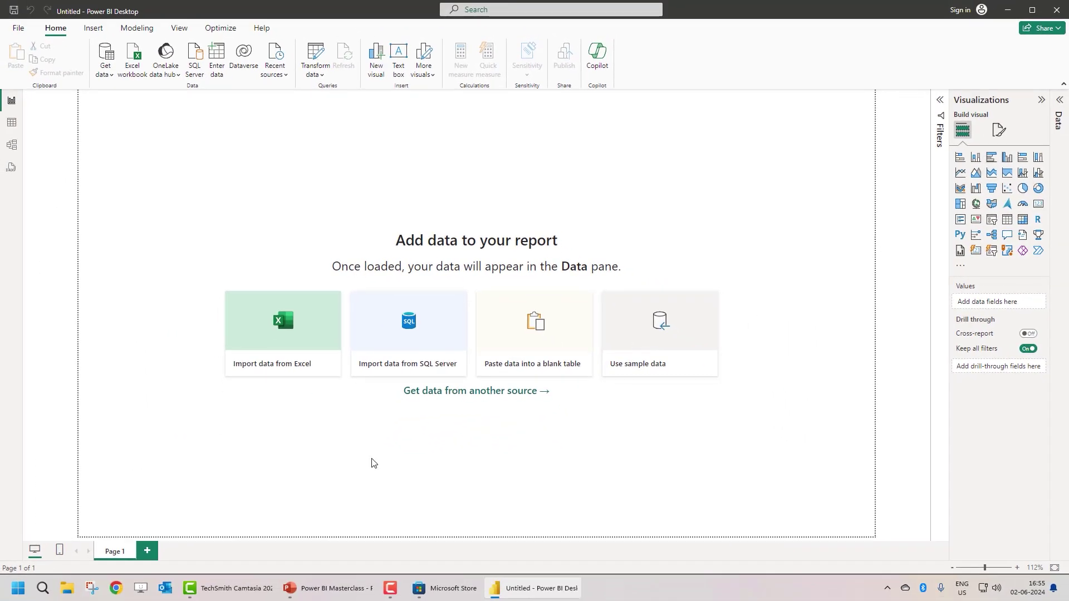
# - Check Excel's About dialog under Account, showing 32-bit Version 2405, then close Excel
pyautogui.click(17, 588)
pyautogui.press('Escape')
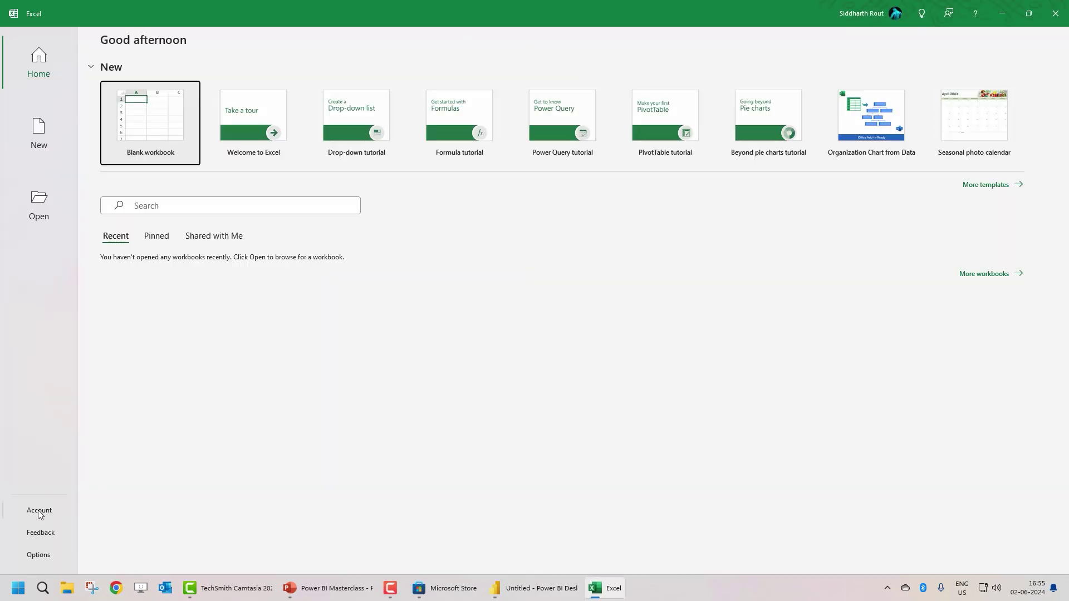
pyautogui.click(39, 511)
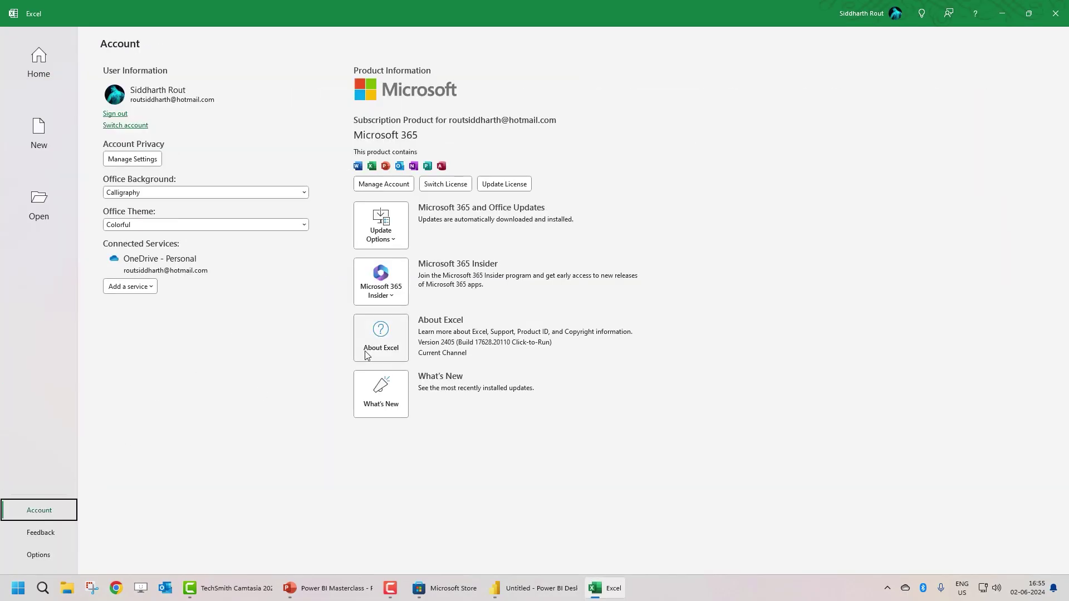
pyautogui.click(383, 350)
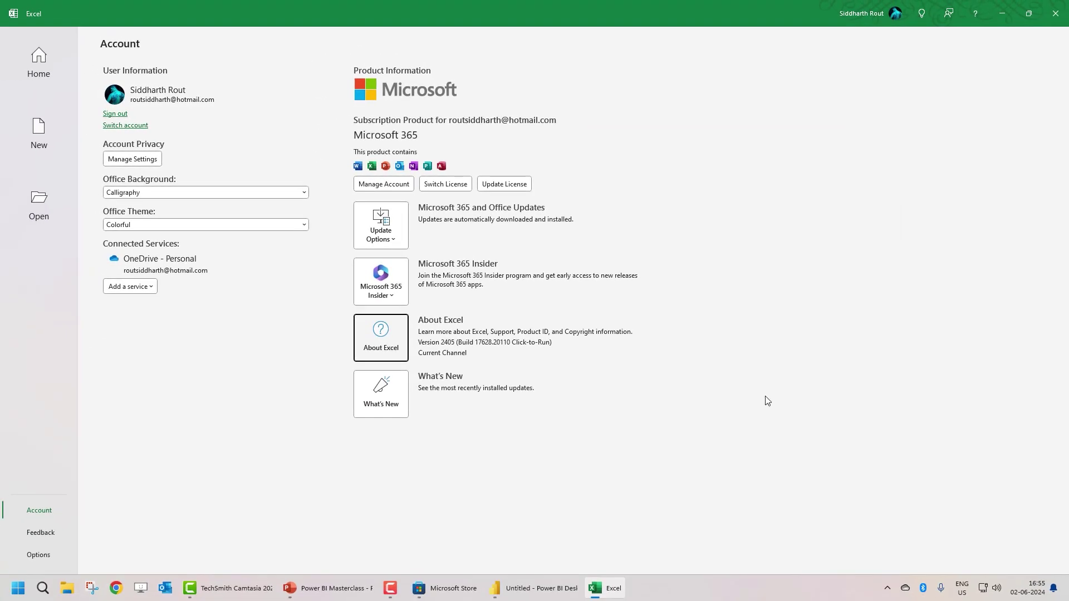
pyautogui.click(1055, 13)
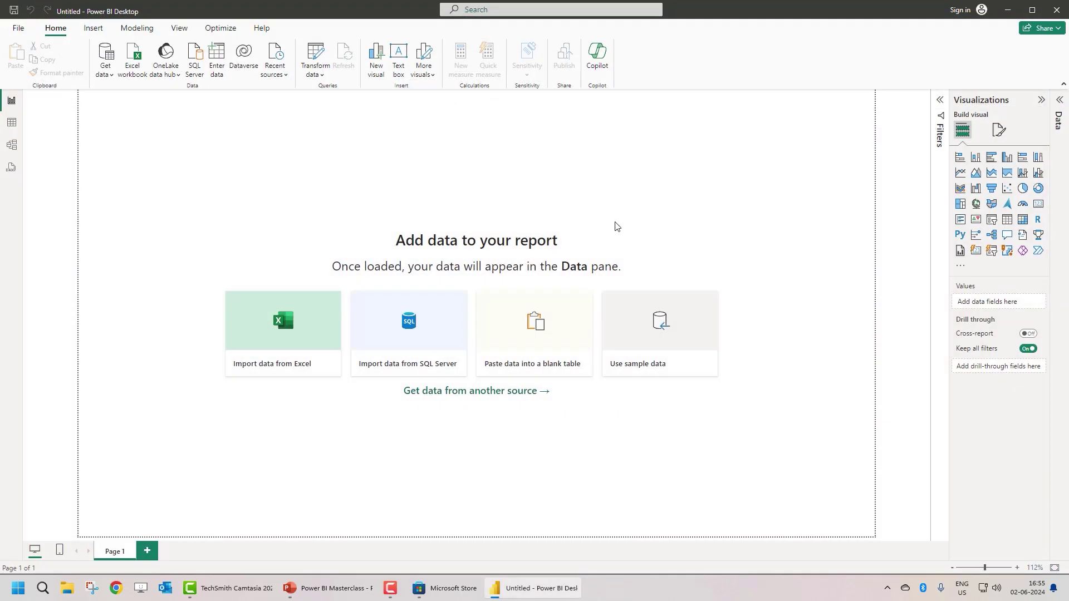
# - Find Power BI Desktop by searching 'powe' in Start and confirm its uninstall
pyautogui.click(431, 589)
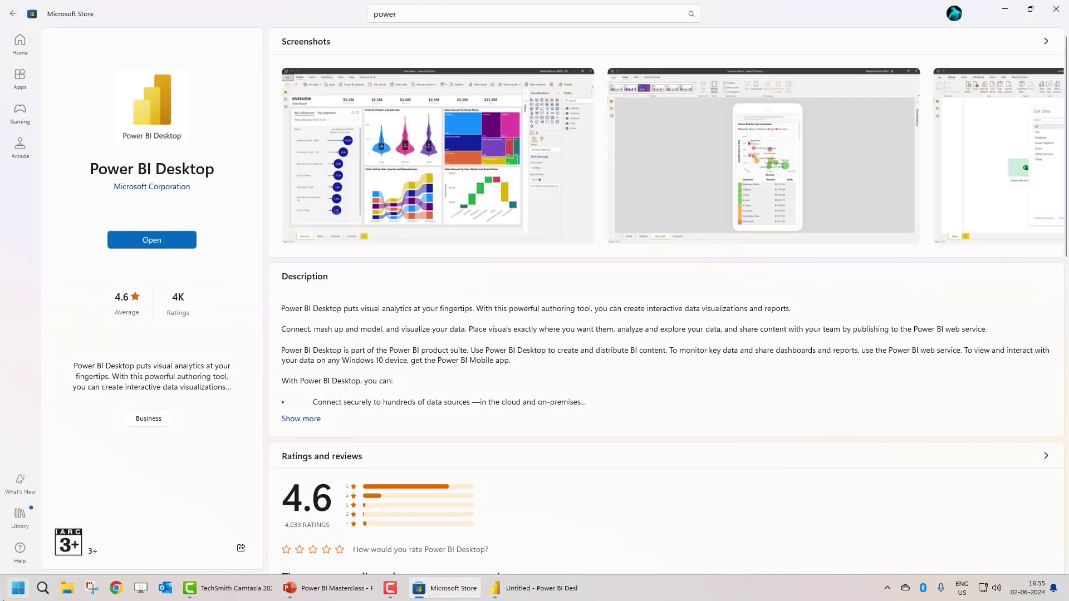
pyautogui.click(13, 593)
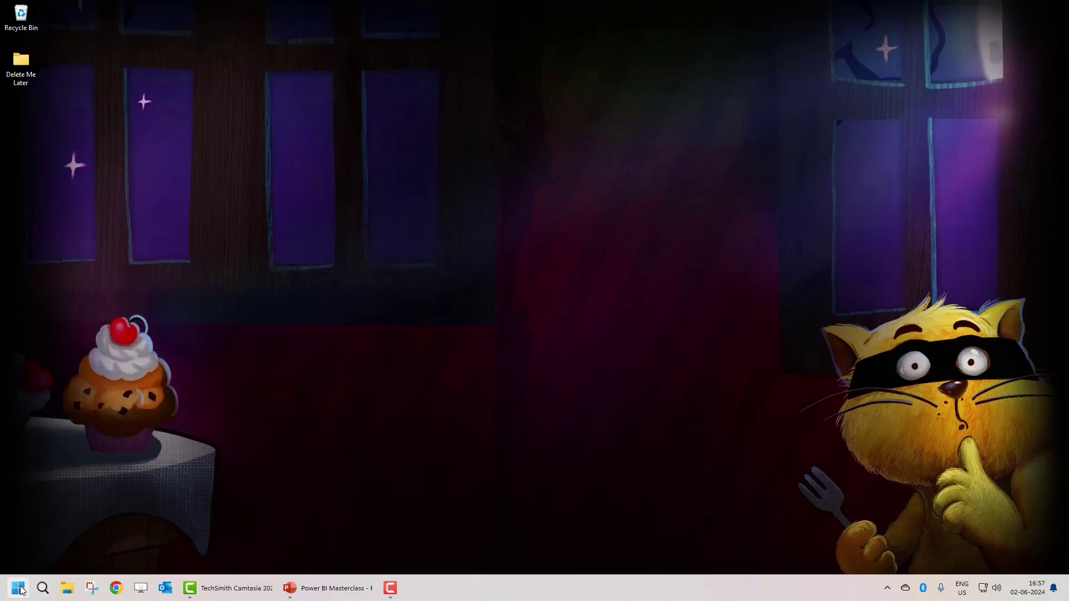
pyautogui.click(17, 589)
pyautogui.write('powe')
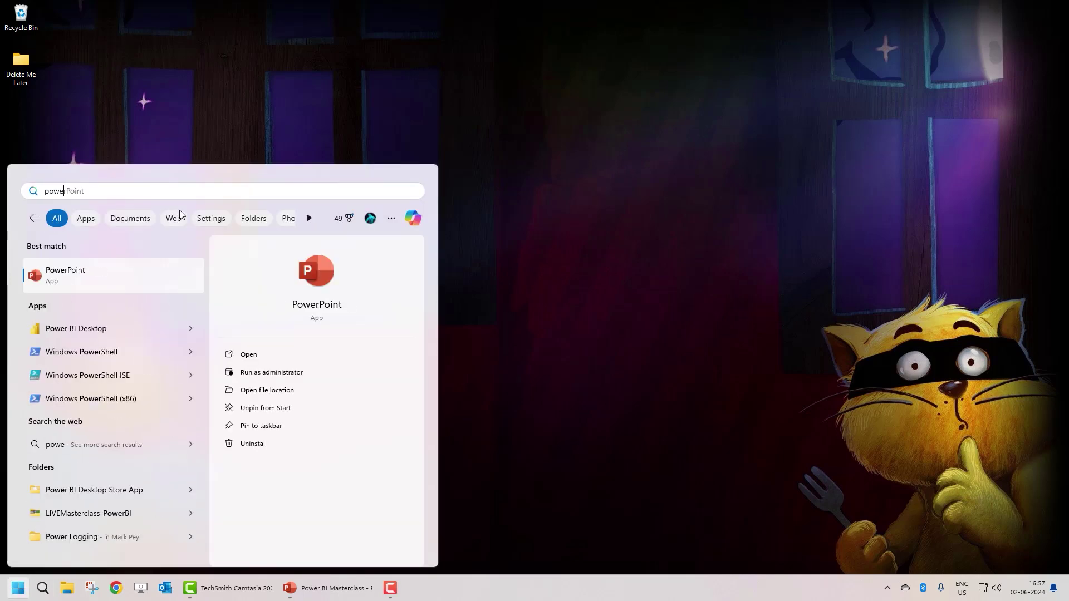
pyautogui.click(190, 330)
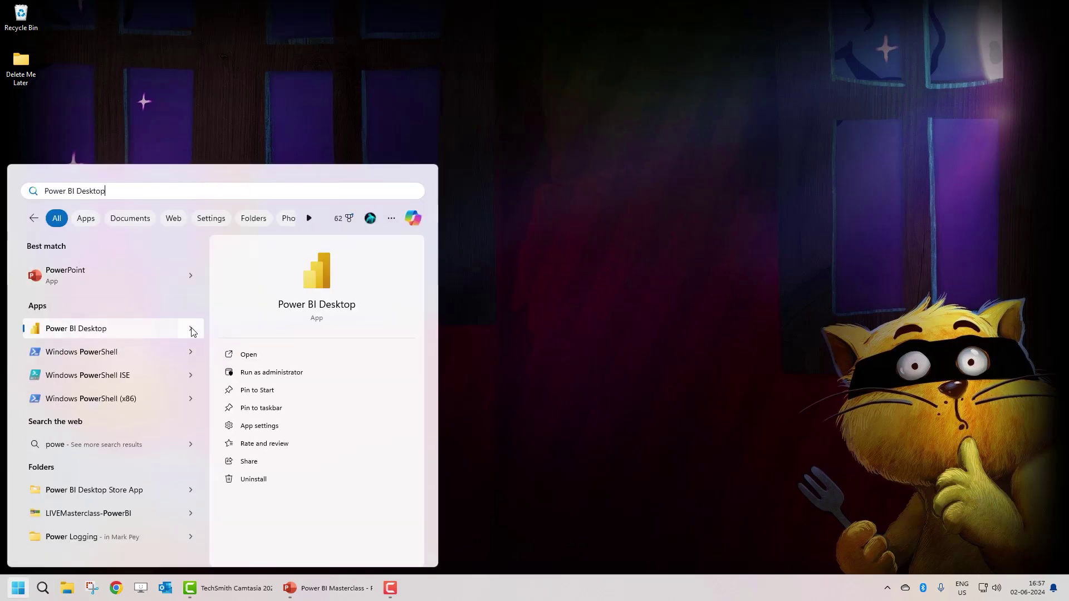
pyautogui.click(253, 478)
pyautogui.click(187, 397)
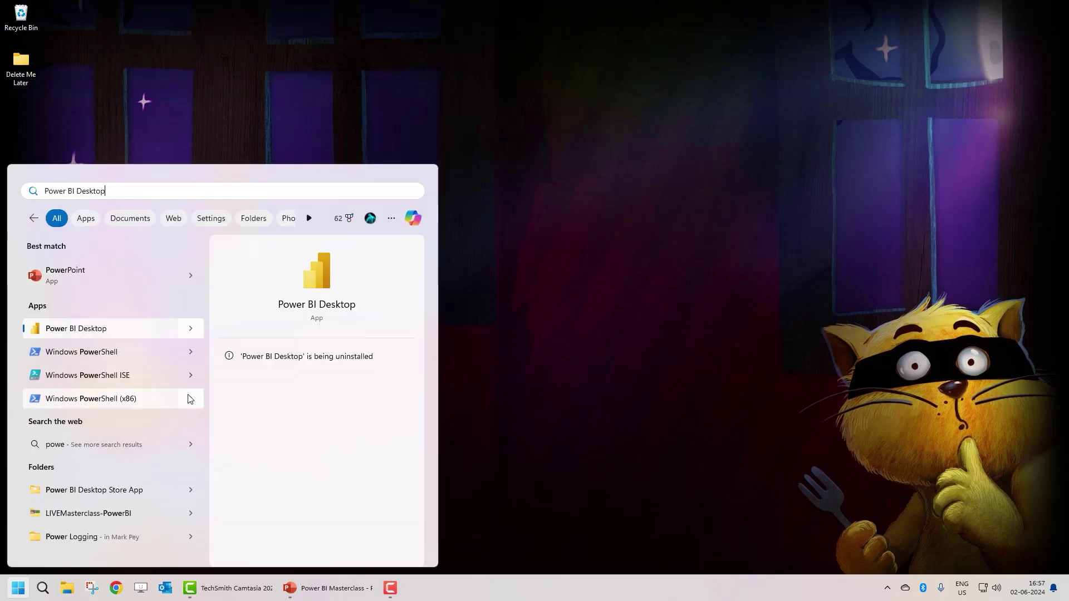
pyautogui.click(568, 276)
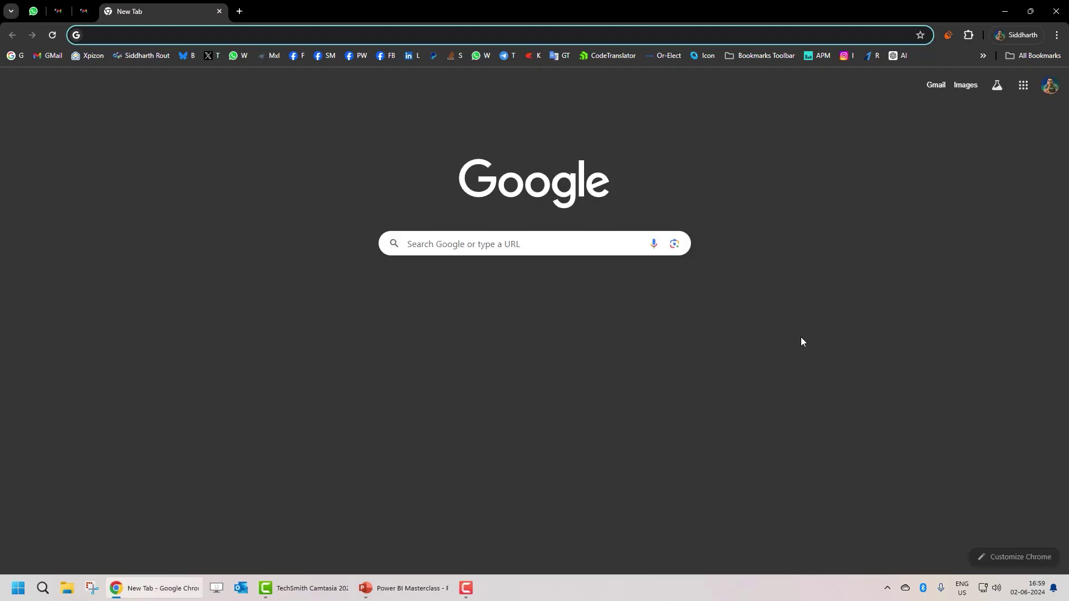
# - Search 'powerbi.mic' in Chrome and go to Downloads, then Products > Power BI Desktop
pyautogui.click(413, 33)
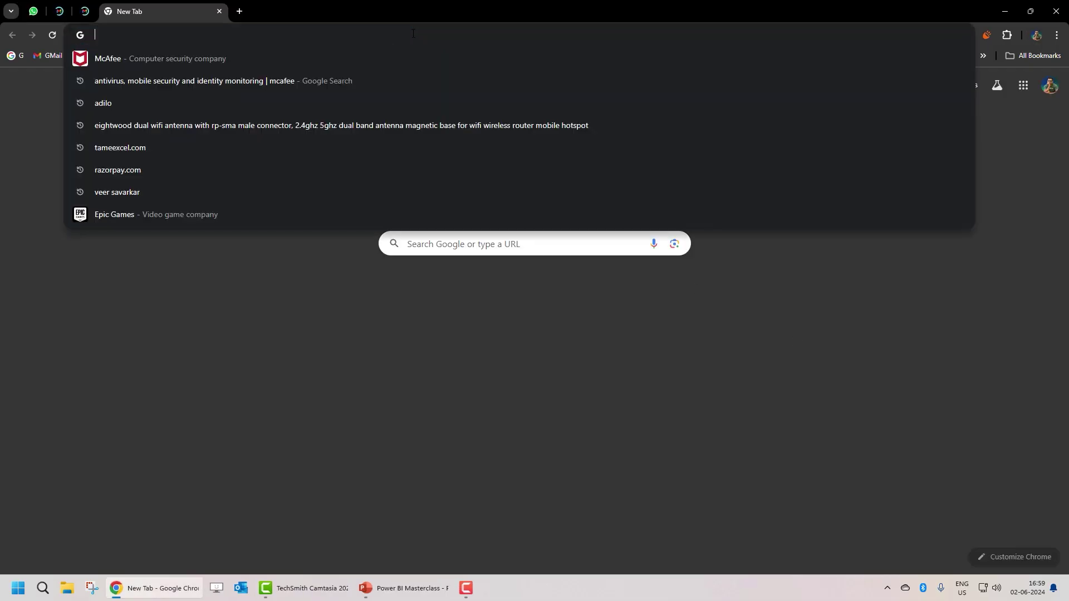
pyautogui.write('powerbi.')
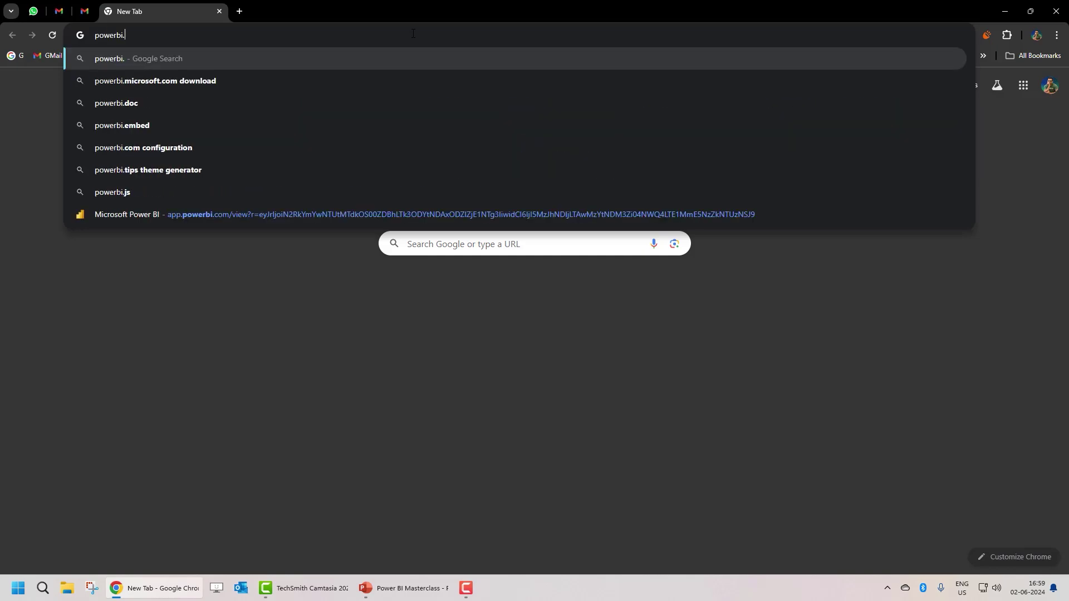
pyautogui.write('mic')
pyautogui.press('Return')
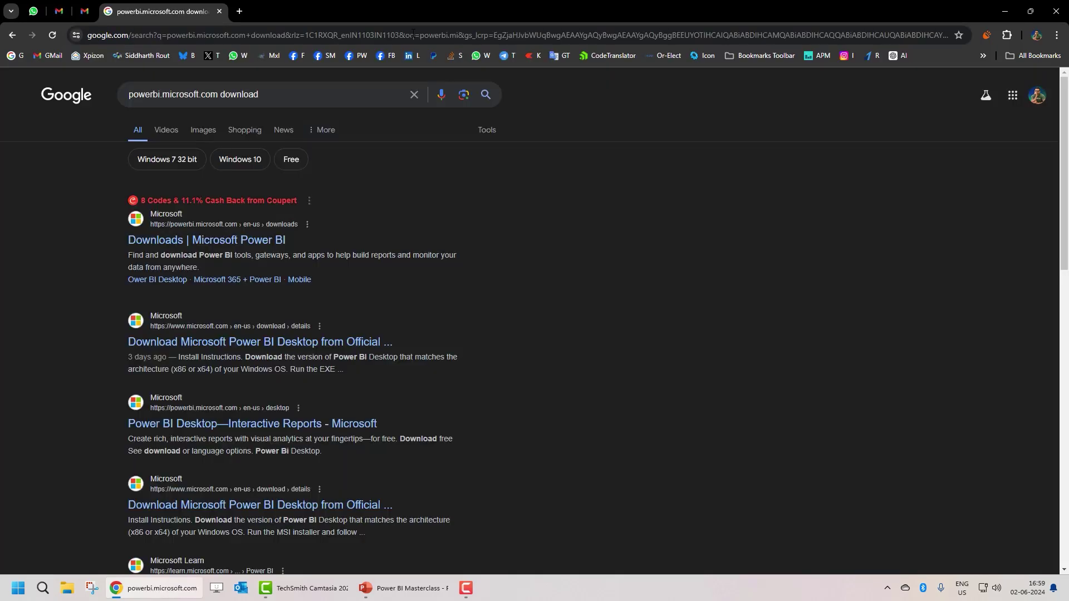
pyautogui.click(239, 243)
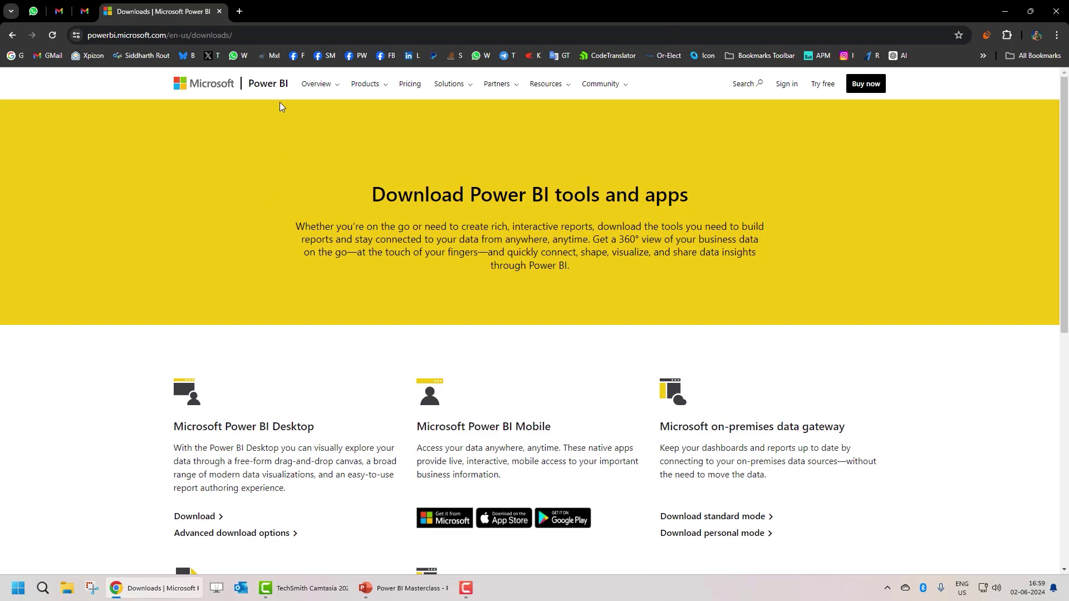
pyautogui.click(378, 86)
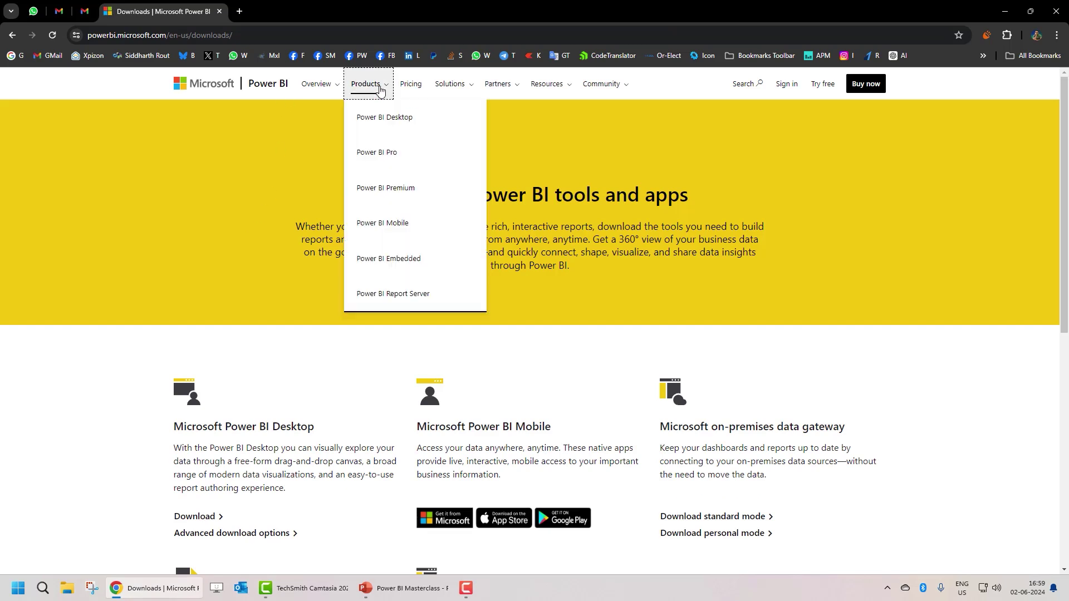
pyautogui.click(381, 118)
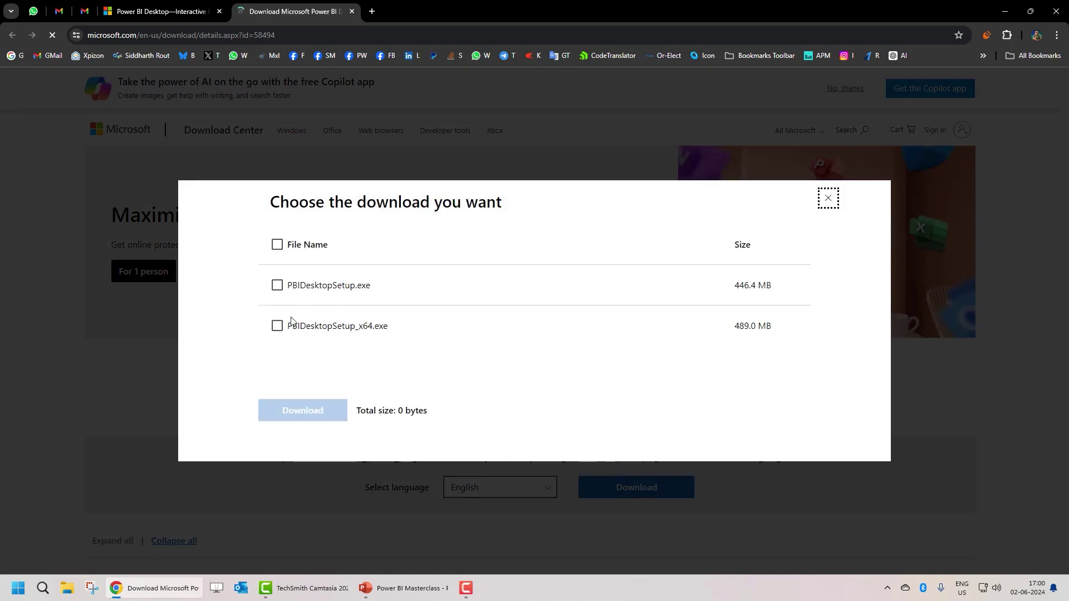
# - Download the 32-bit PBIDesktopSetup.exe and show it in the Downloads folder
pyautogui.click(277, 286)
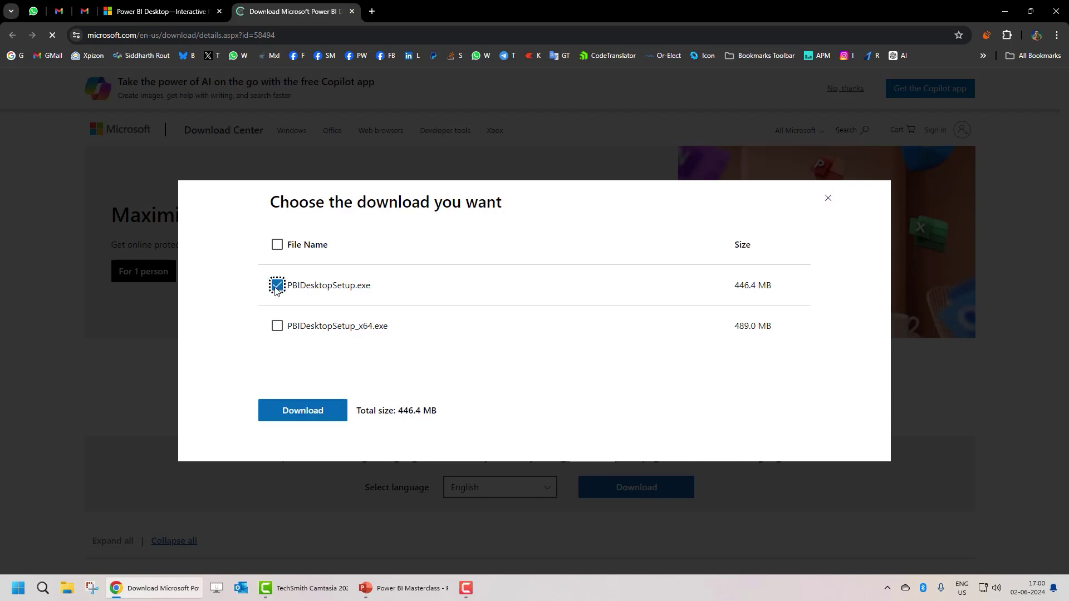
pyautogui.click(304, 412)
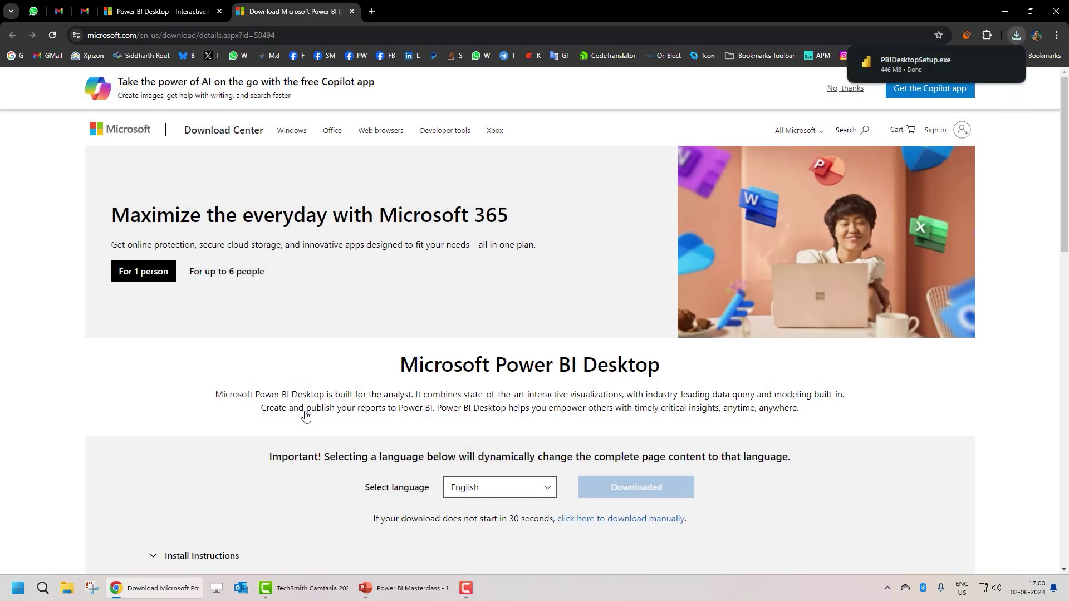
pyautogui.click(1015, 36)
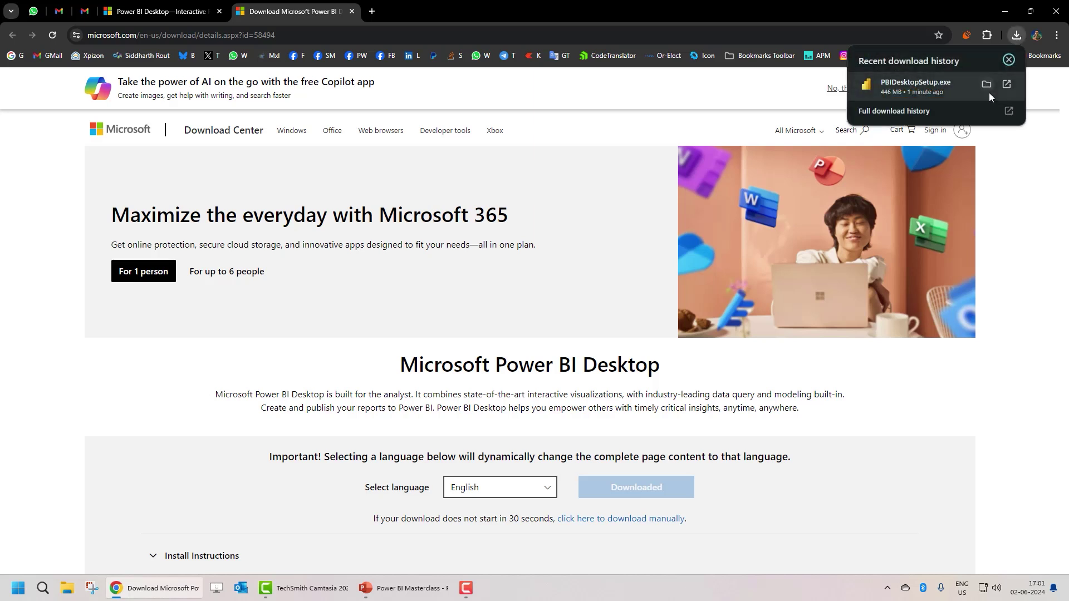
pyautogui.click(991, 85)
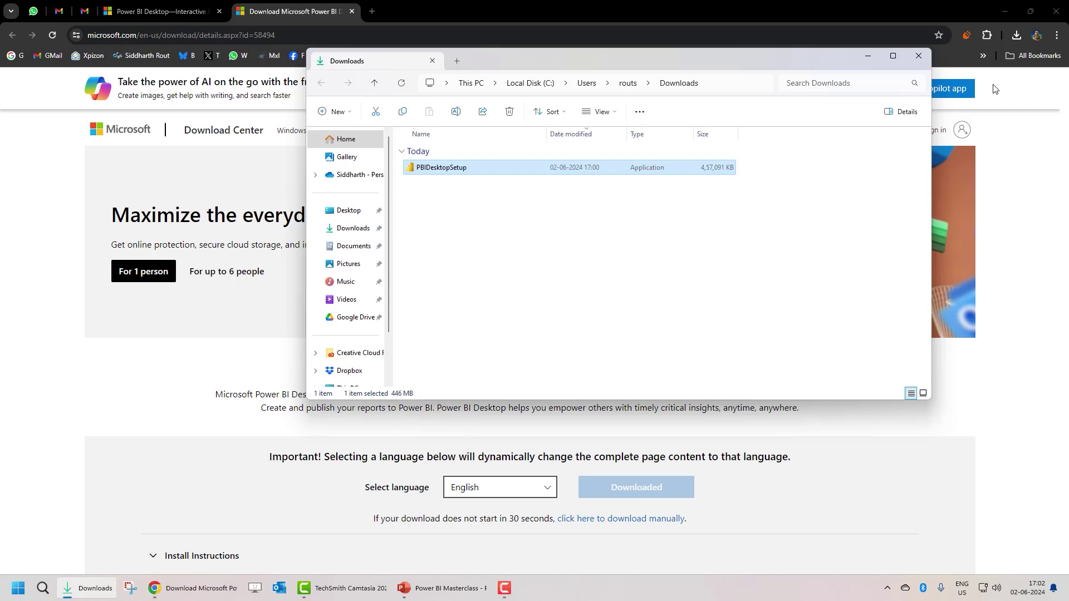
# - Run PBIDesktopSetup, accept the license, keep the default folder, skip the desktop shortcut, install and launch
pyautogui.doubleClick(451, 168)
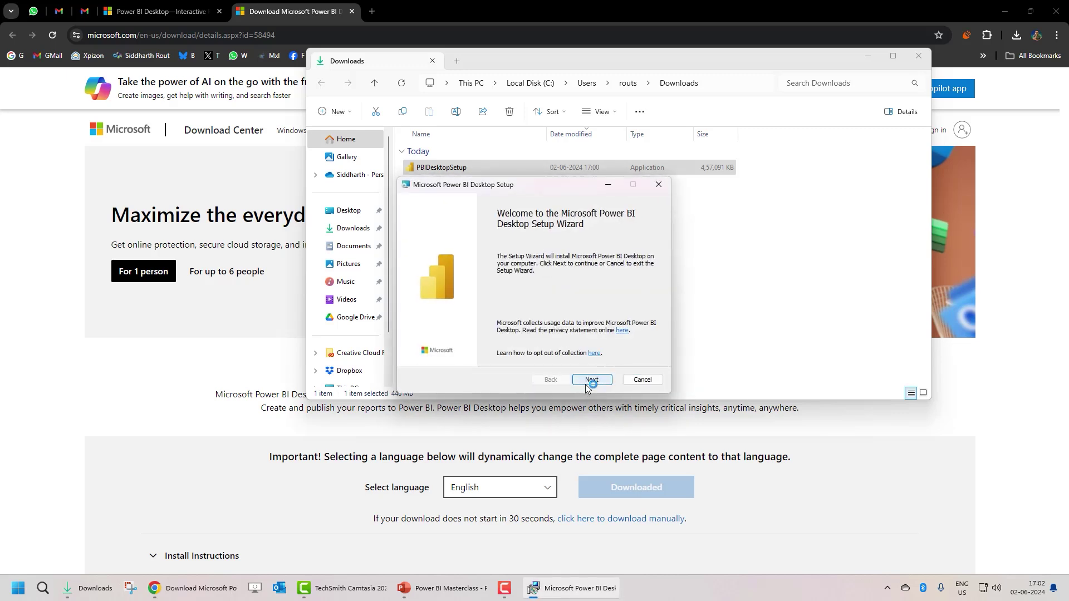
pyautogui.click(585, 384)
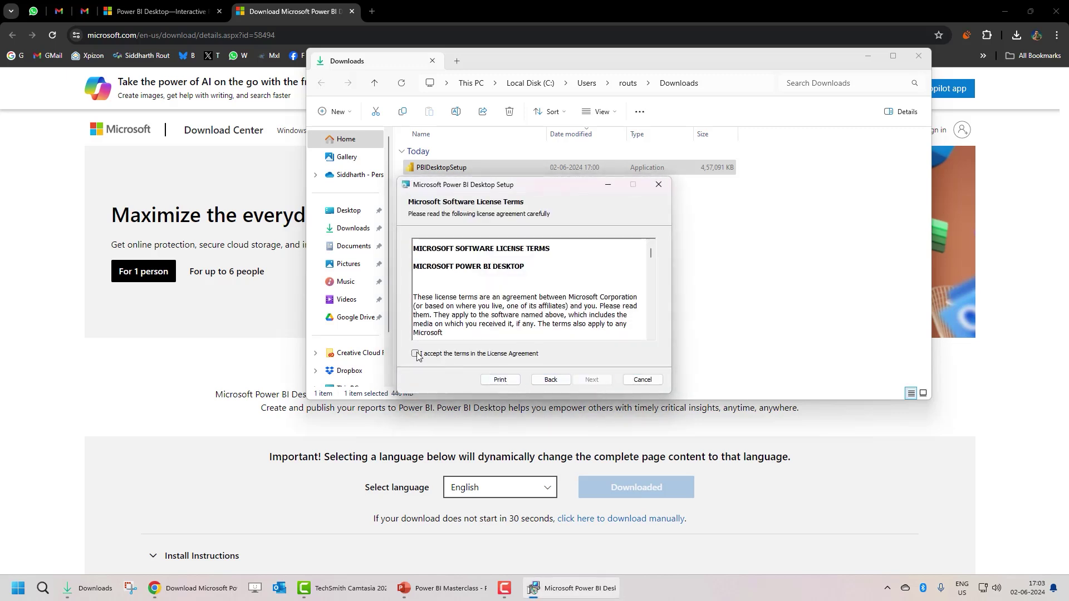
pyautogui.click(415, 354)
pyautogui.click(590, 380)
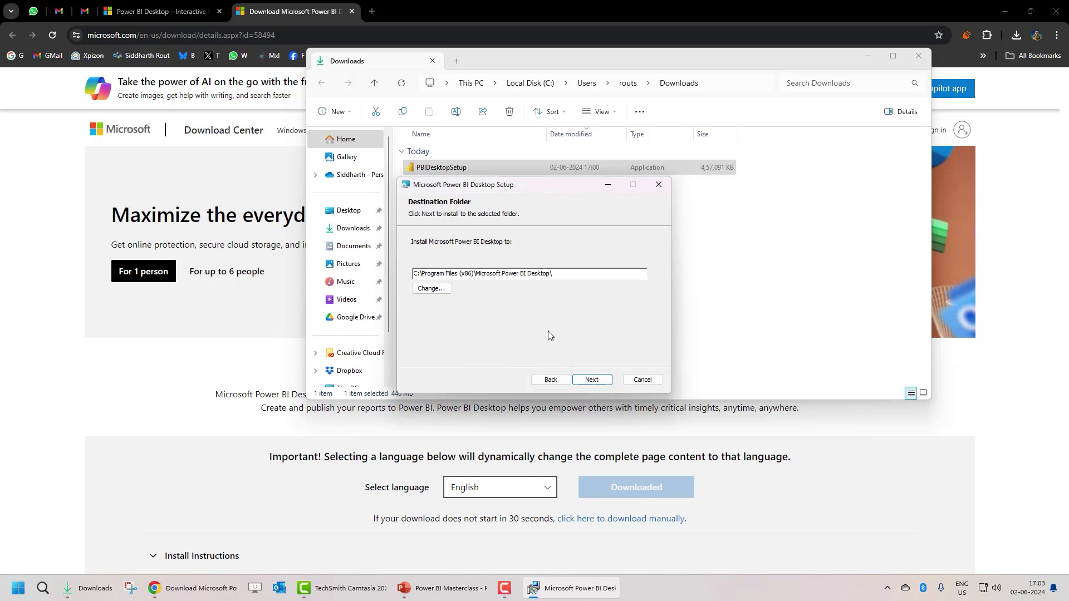
pyautogui.click(593, 380)
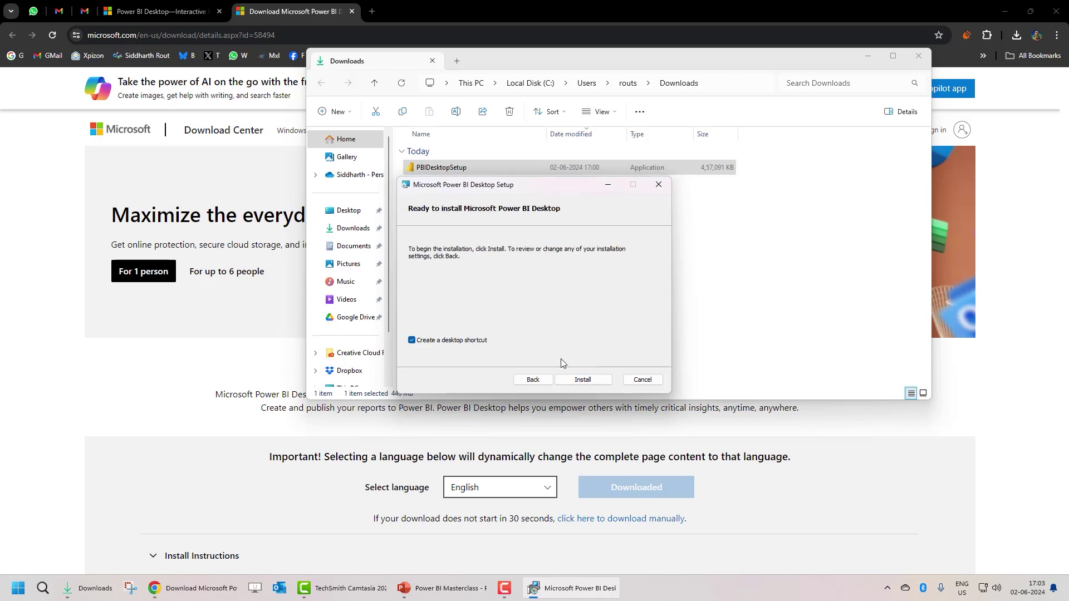
pyautogui.click(412, 340)
pyautogui.click(577, 382)
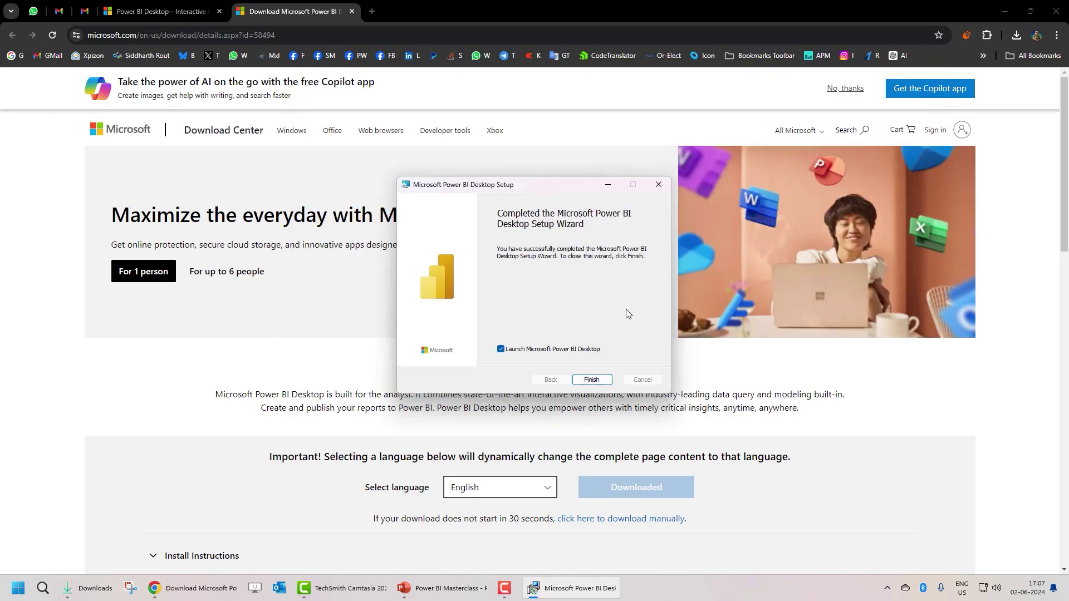
pyautogui.click(593, 380)
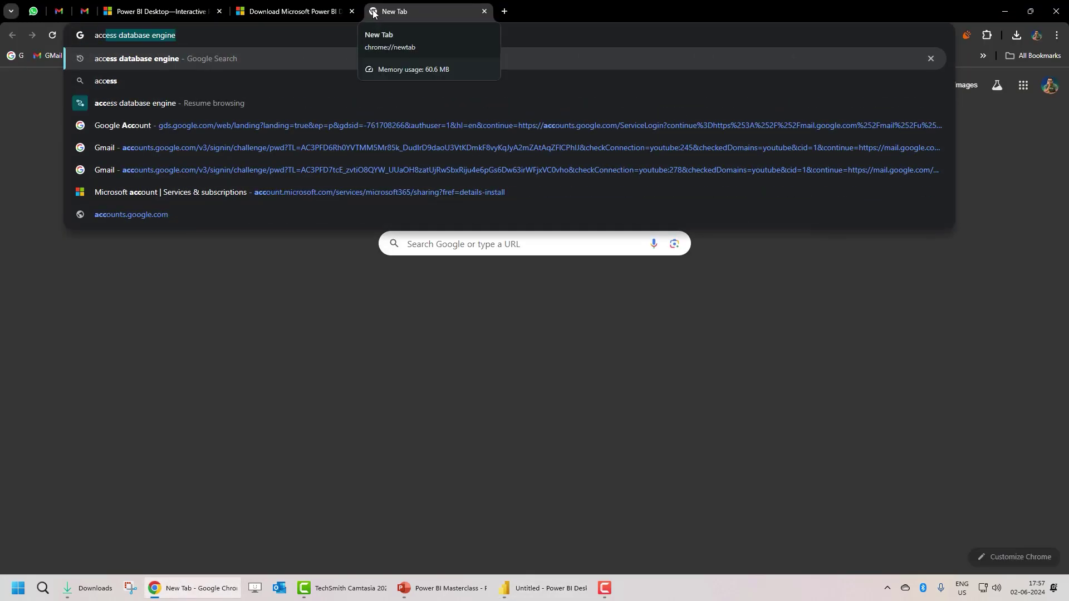
# - View the Access Database Engine 2016 Redistributable's X64 download without downloading it, then return to Power BI Desktop
pyautogui.press('Return')
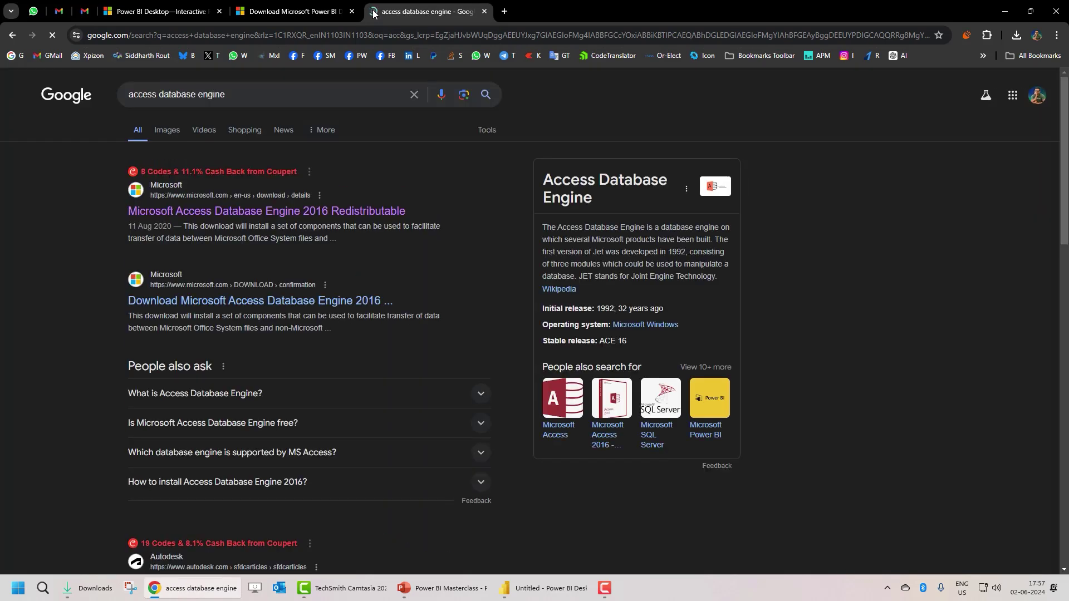
pyautogui.click(231, 219)
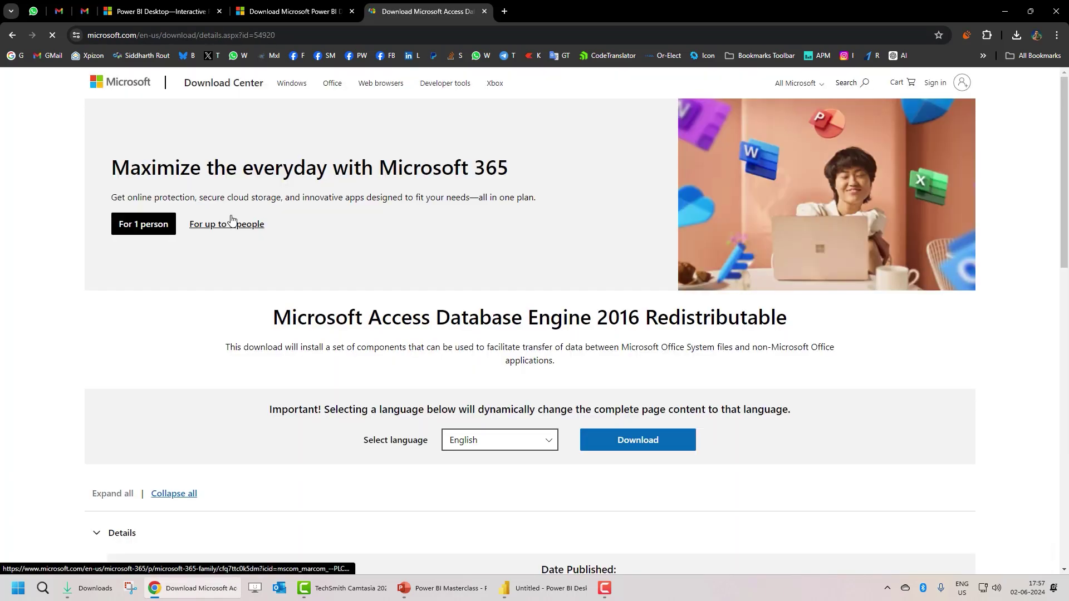
pyautogui.click(606, 488)
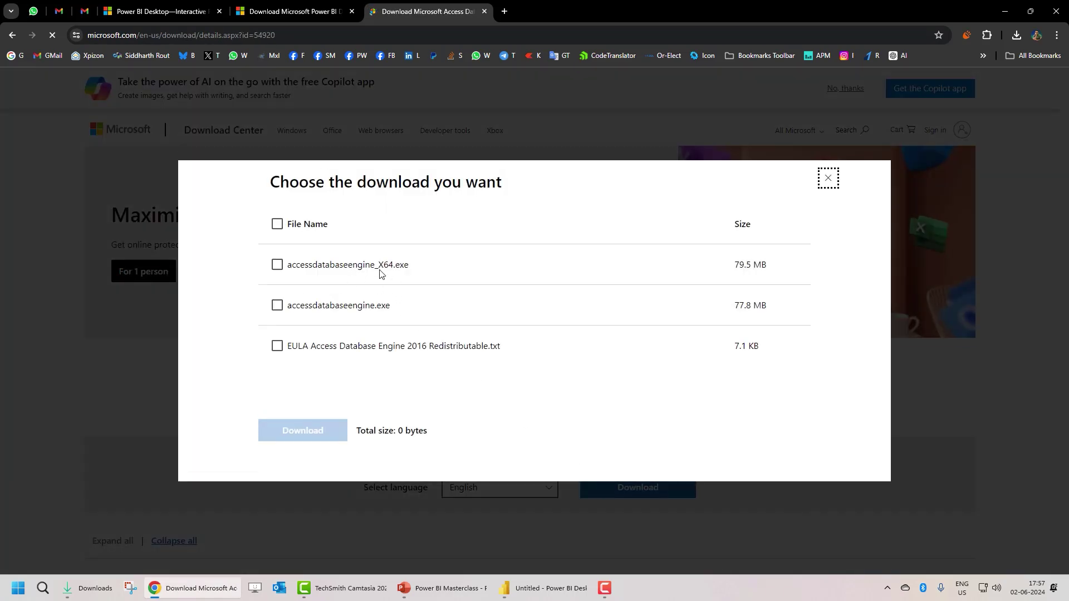
pyautogui.click(276, 266)
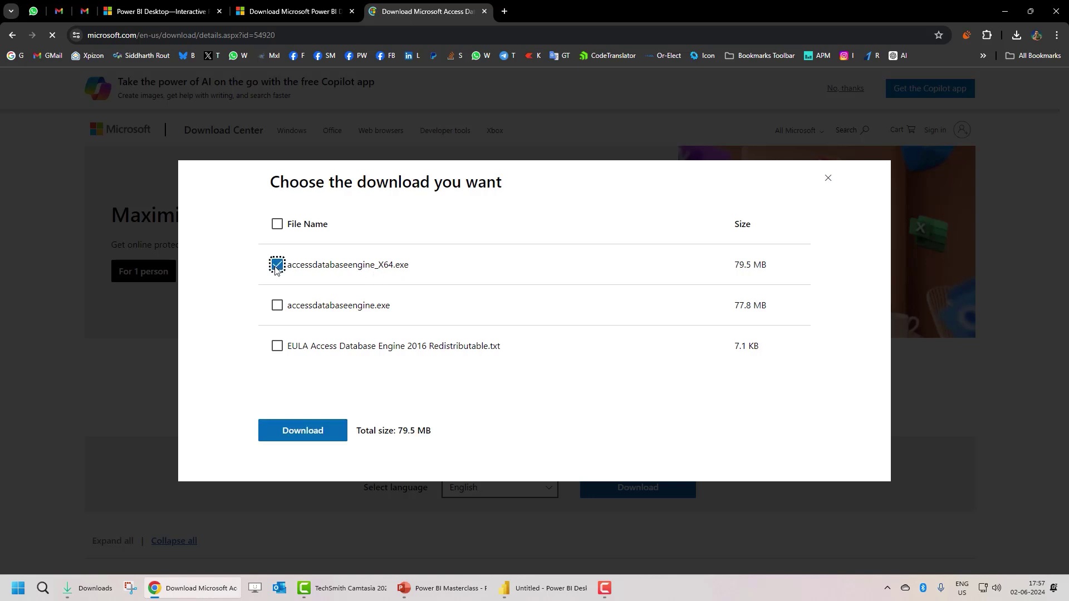
pyautogui.click(827, 178)
pyautogui.click(551, 590)
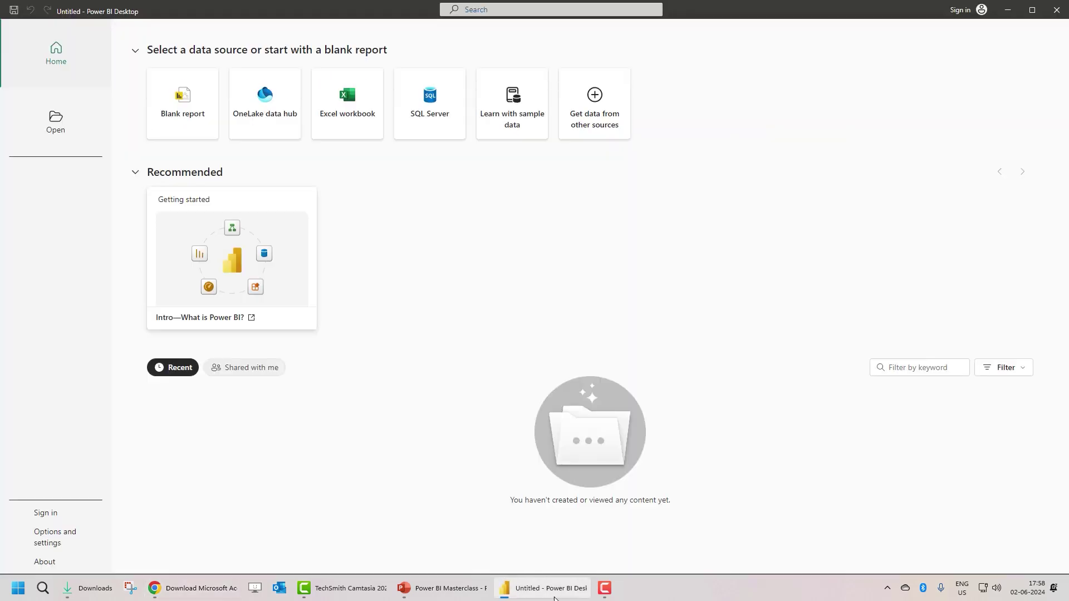